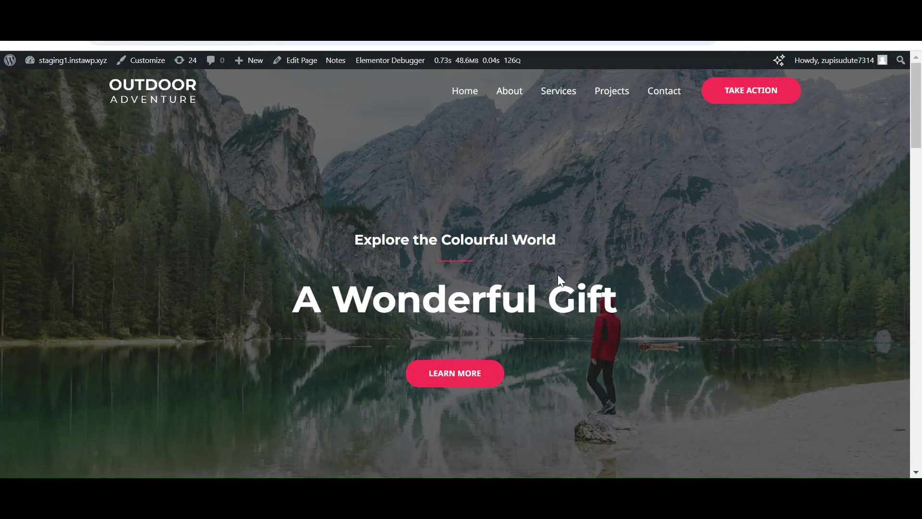
Step: Search the WordPress plugin directory for 'polylang'
scroll(557, 275, "down", 15)
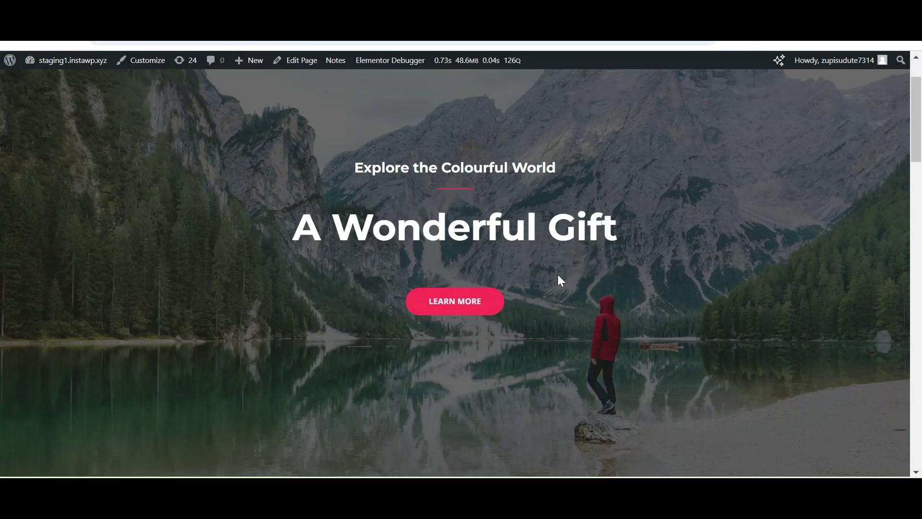
scroll(558, 275, "down", 12)
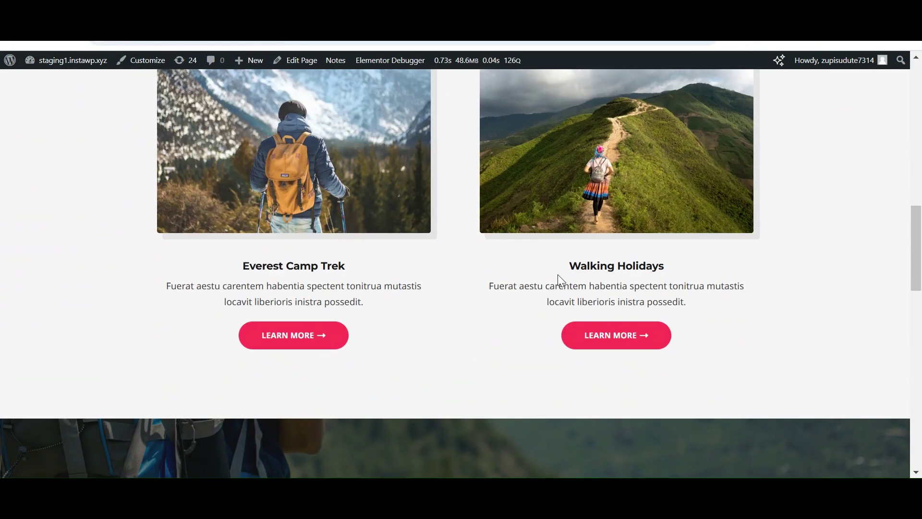
scroll(560, 273, "down", 5)
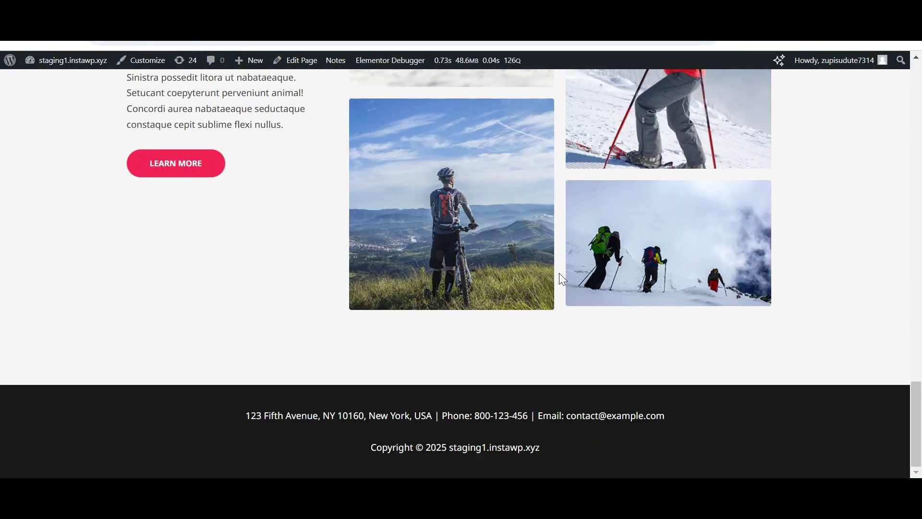
scroll(560, 274, "up", 20)
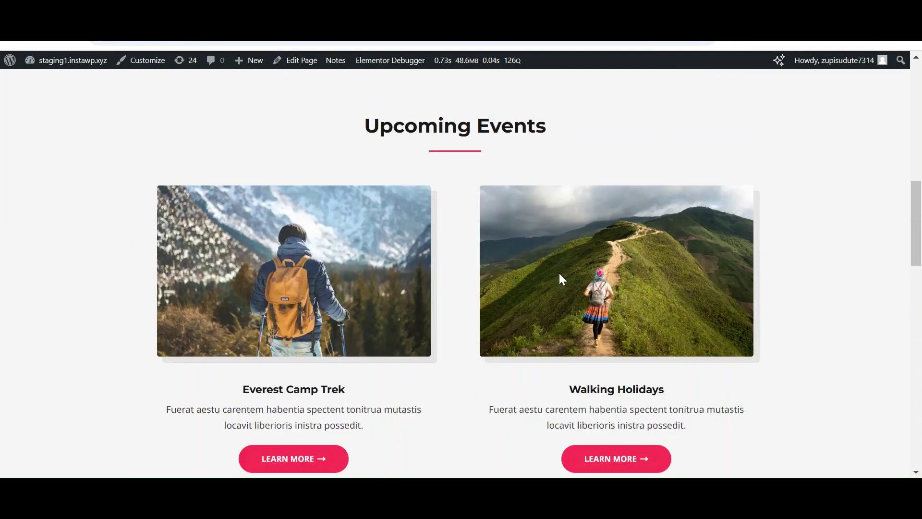
scroll(558, 277, "up", 2)
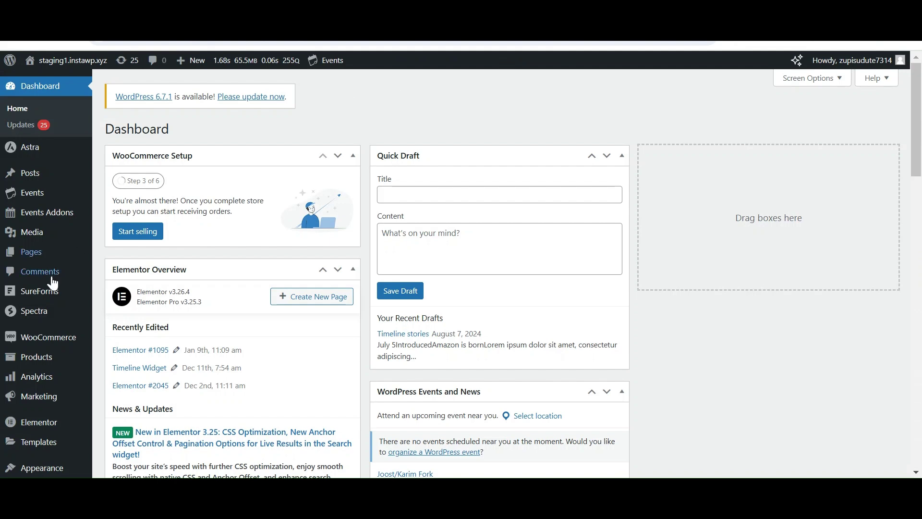
scroll(52, 288, "down", 3)
mouse_move(29, 383)
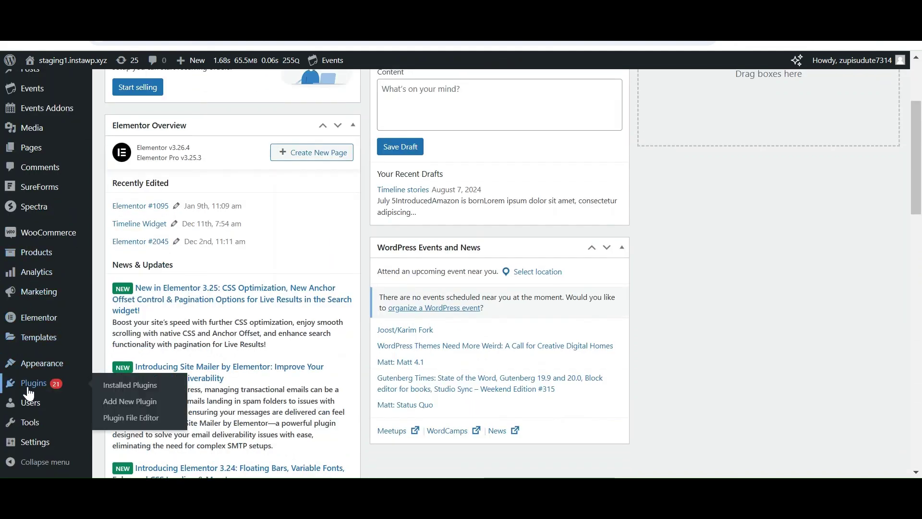
left_click(130, 401)
type("polylang")
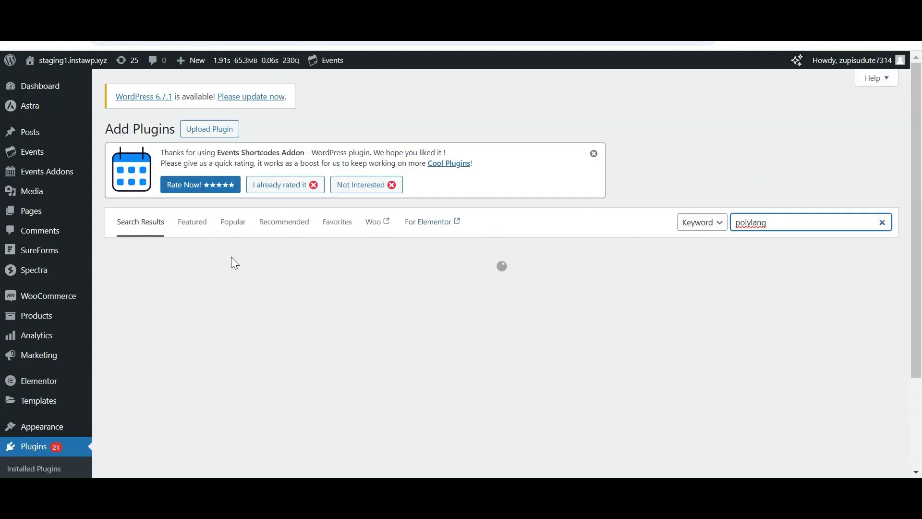
Step: Install Polylang and Connect Polylang for Elementor, then activate Polylang
scroll(196, 269, "down", 2)
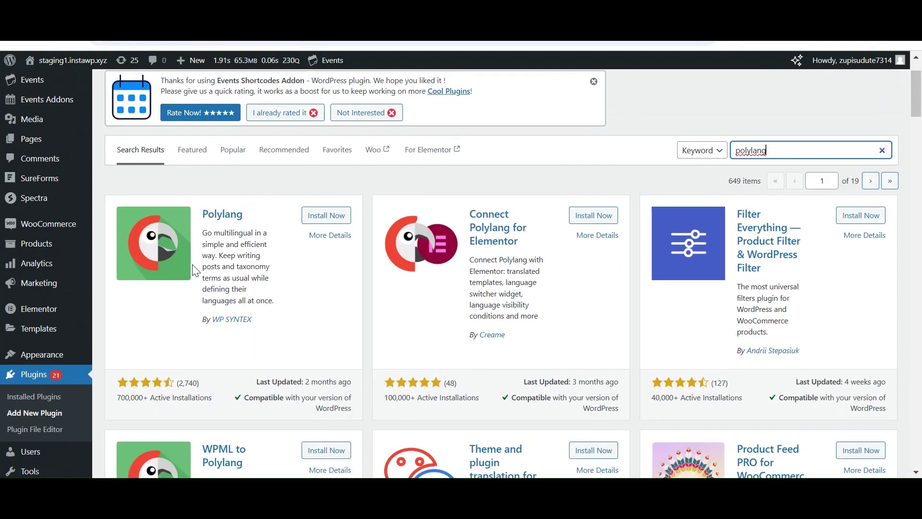
left_click(313, 217)
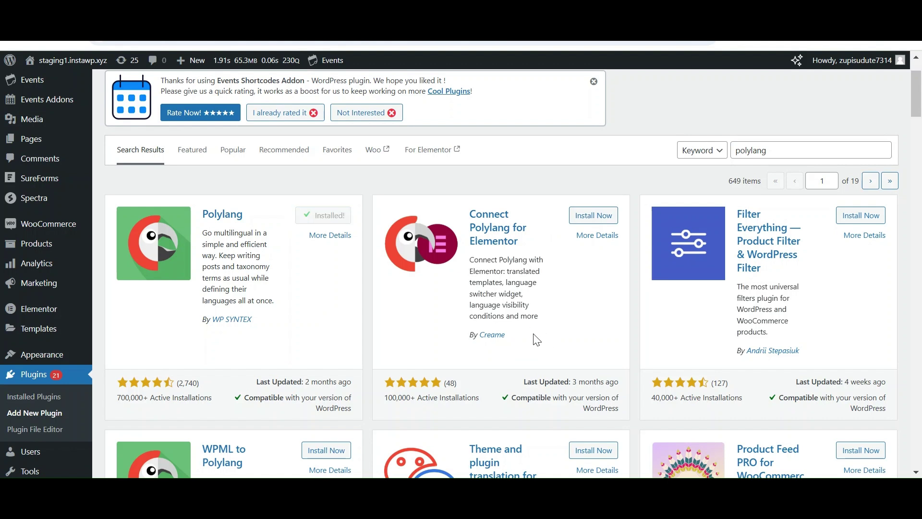
left_click(593, 217)
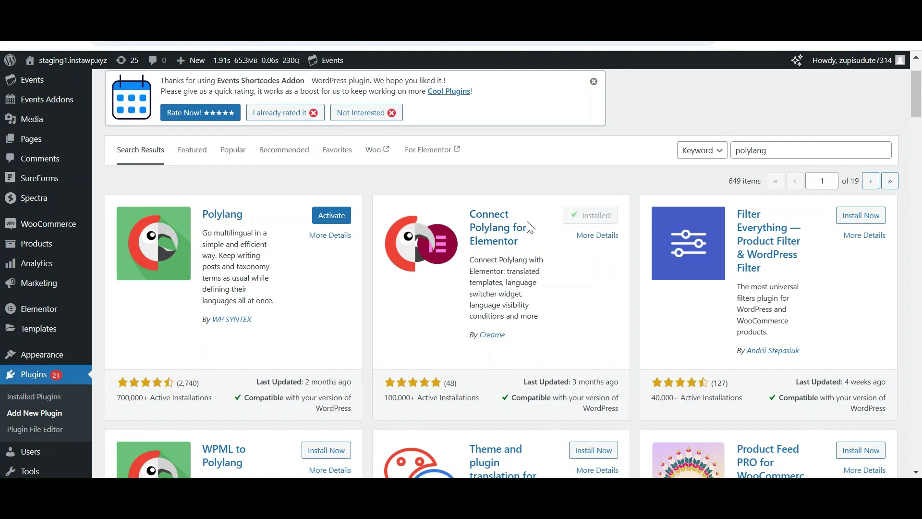
left_click(332, 215)
mouse_move(55, 452)
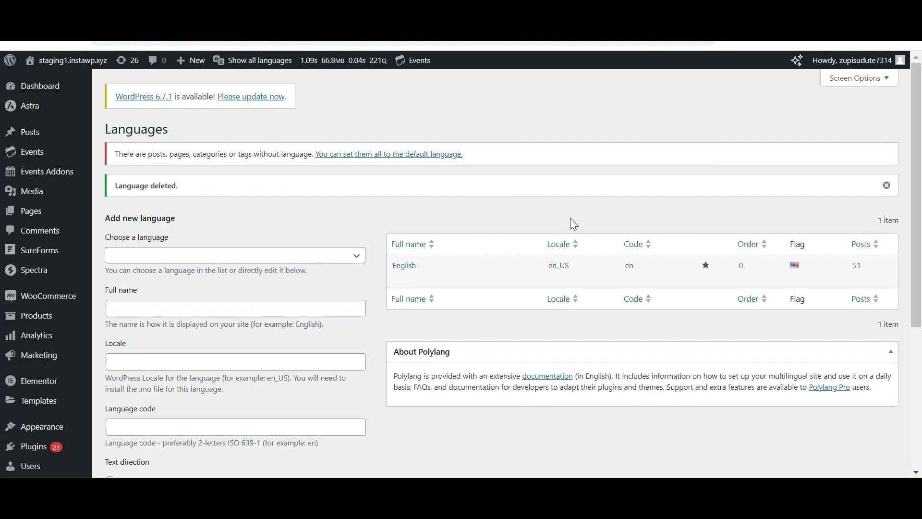
Step: Add 'Afrikaans - af' as a new Polylang site language
left_click(886, 185)
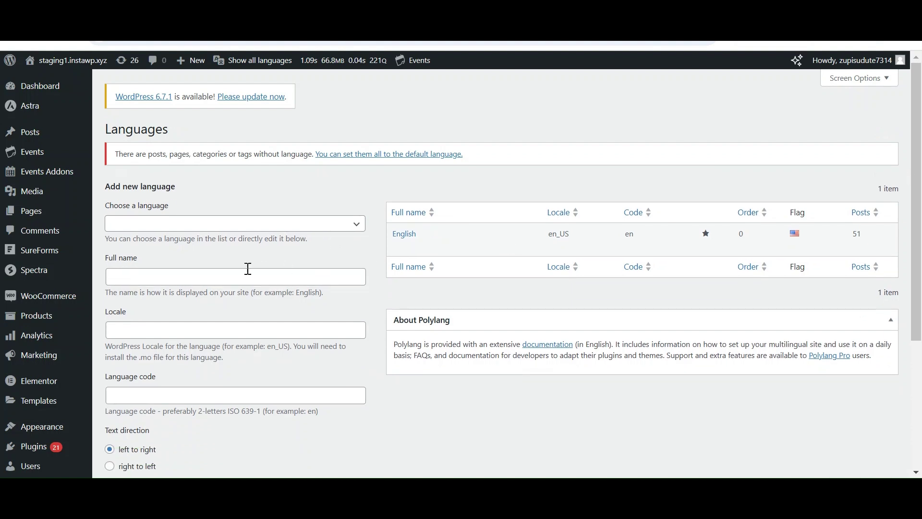
left_click(248, 227)
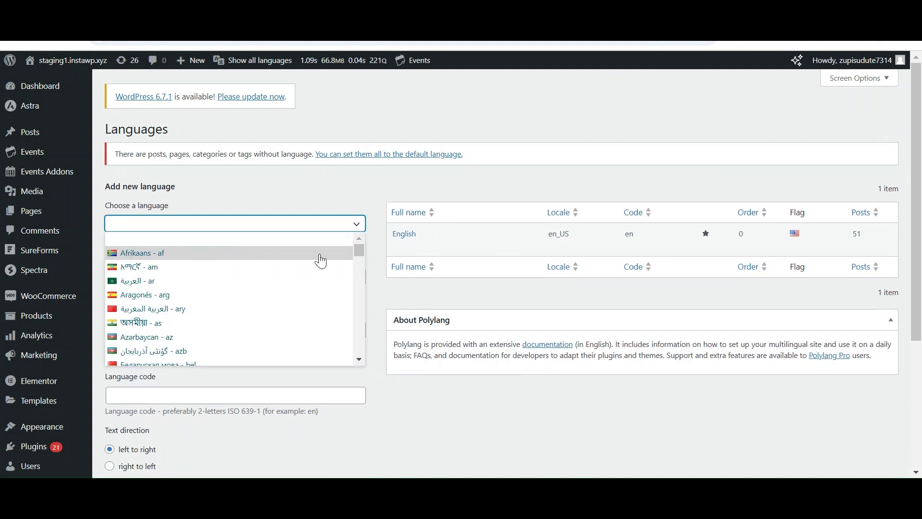
left_click(321, 261)
scroll(319, 257, "down", 4)
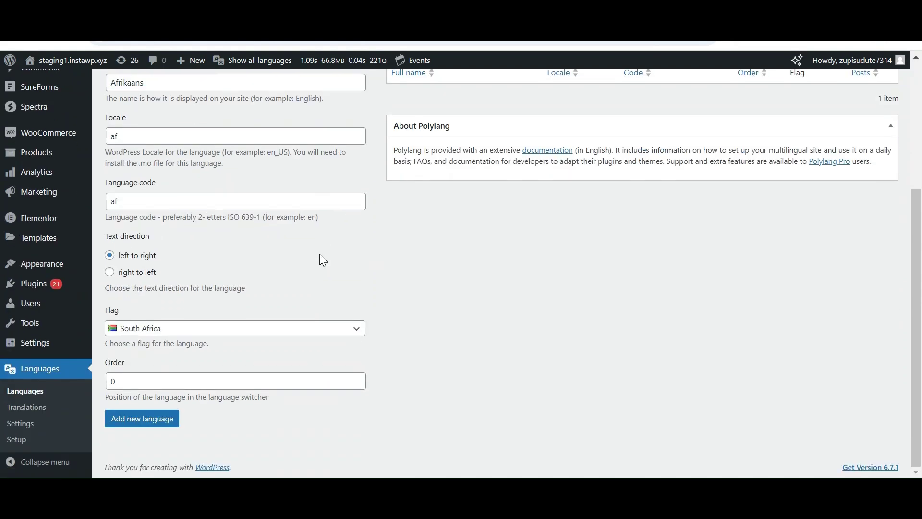
left_click(158, 416)
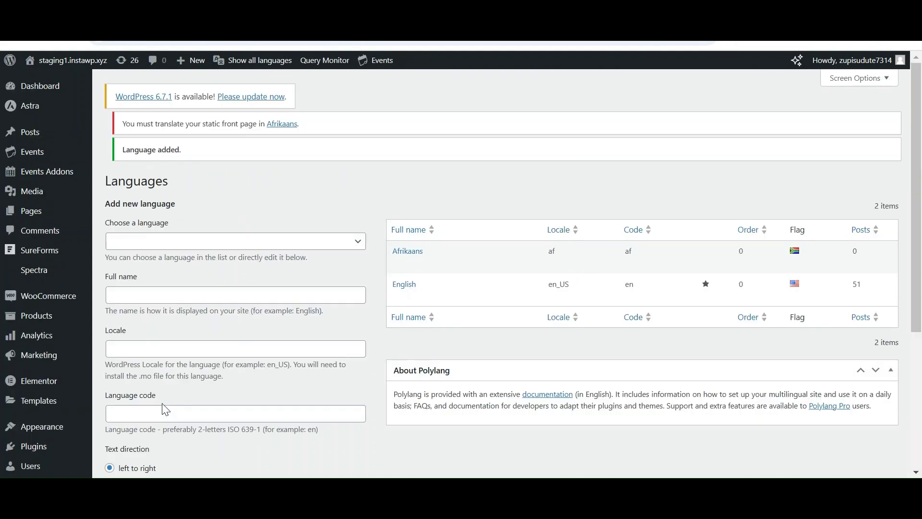
scroll(152, 402, "down", 1)
scroll(28, 405, "down", 3)
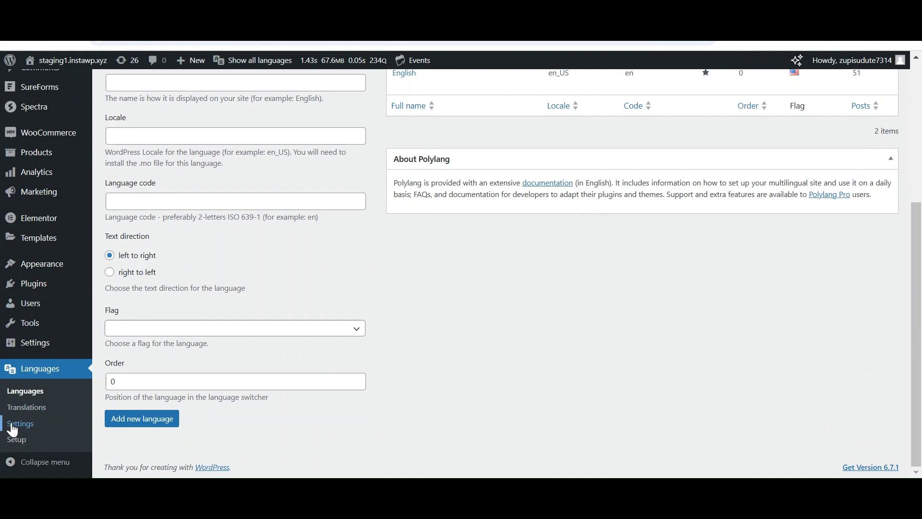
Step: Review the URL modifications settings and activate the Detect browser language module
left_click(13, 427)
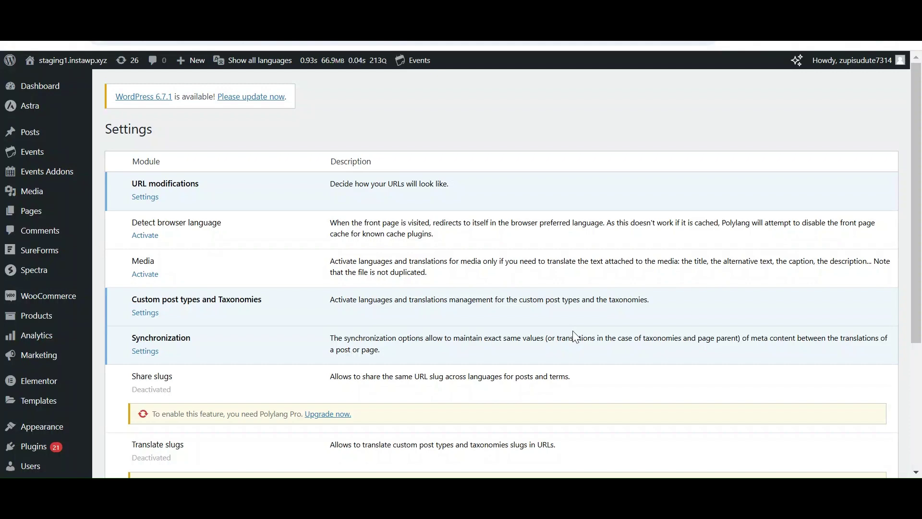
left_click(145, 197)
scroll(240, 187, "down", 2)
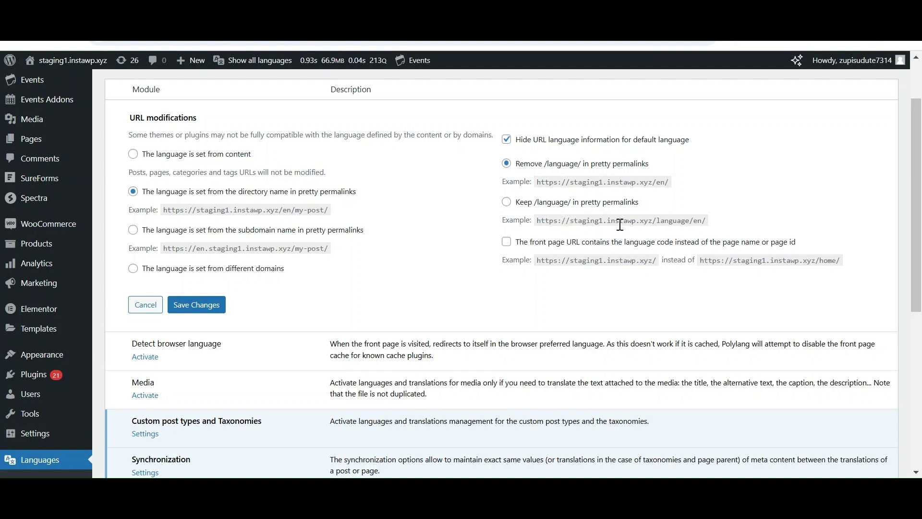
scroll(257, 217, "down", 3)
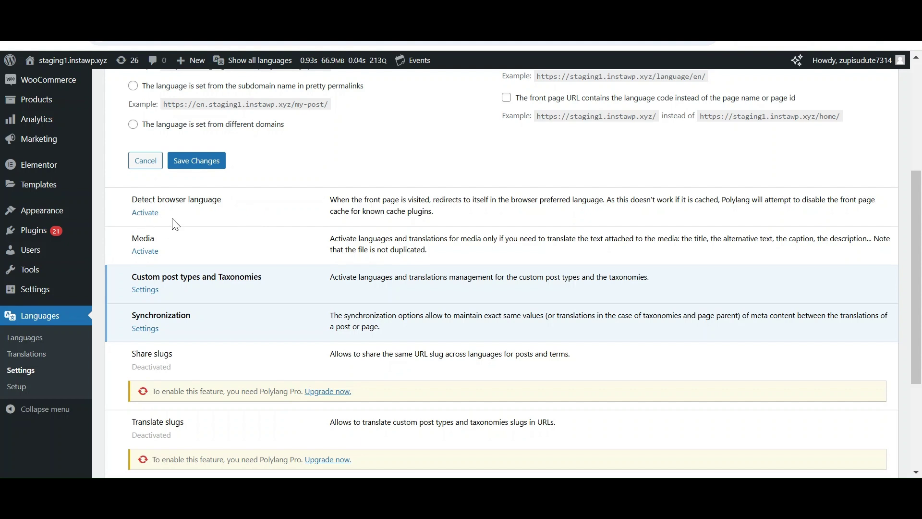
left_click(144, 215)
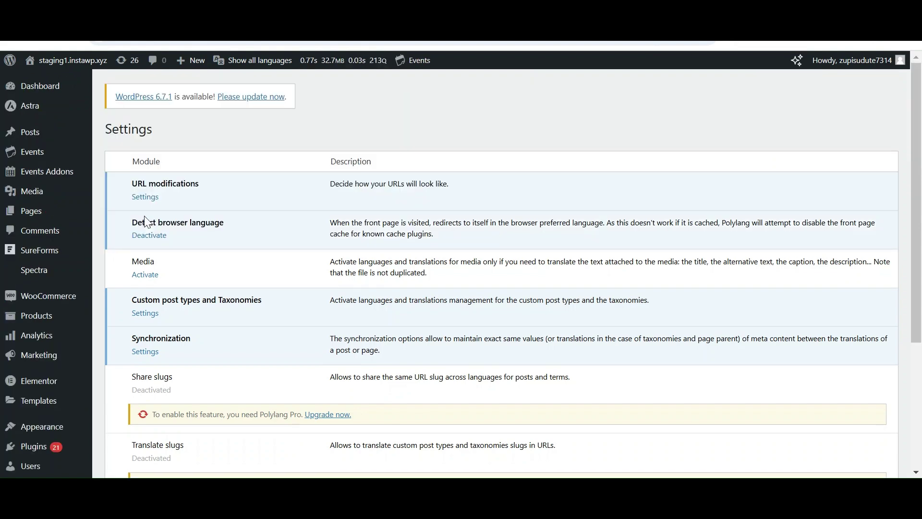
scroll(144, 215, "down", 2)
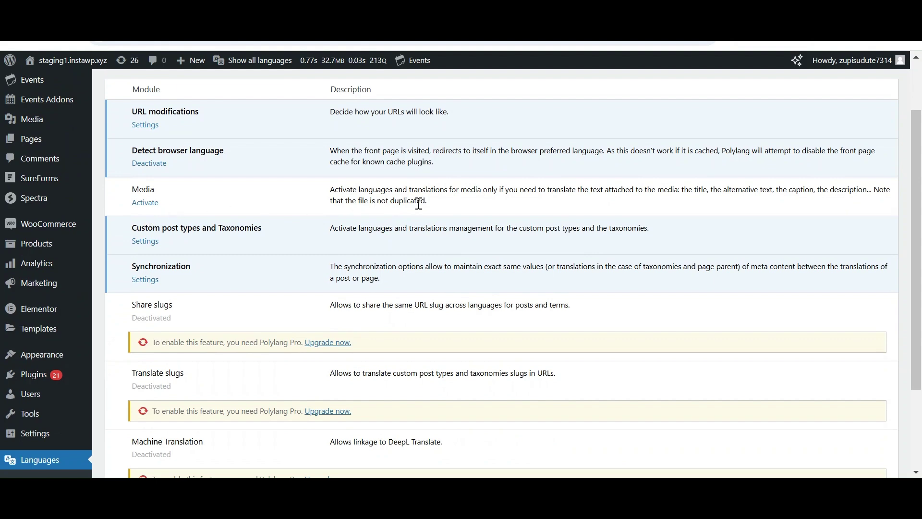
Step: Activate the Media module, tick Featured image under Synchronization, and save the changes
left_click(156, 206)
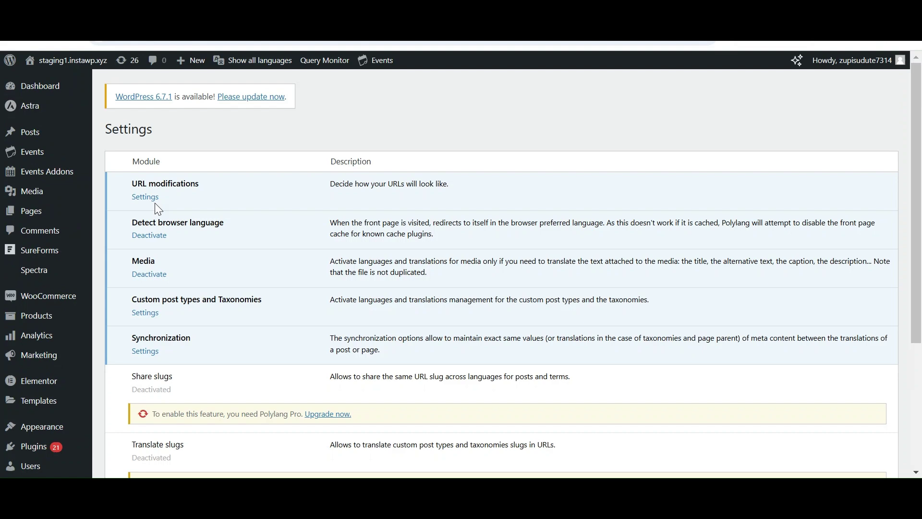
scroll(379, 202, "down", 3)
left_click(158, 245)
left_click(153, 240)
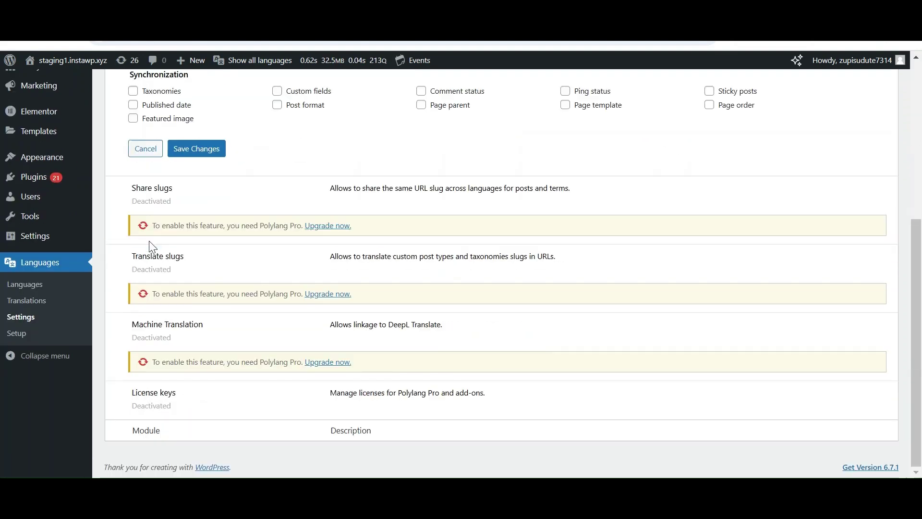
scroll(310, 101, "up", 2)
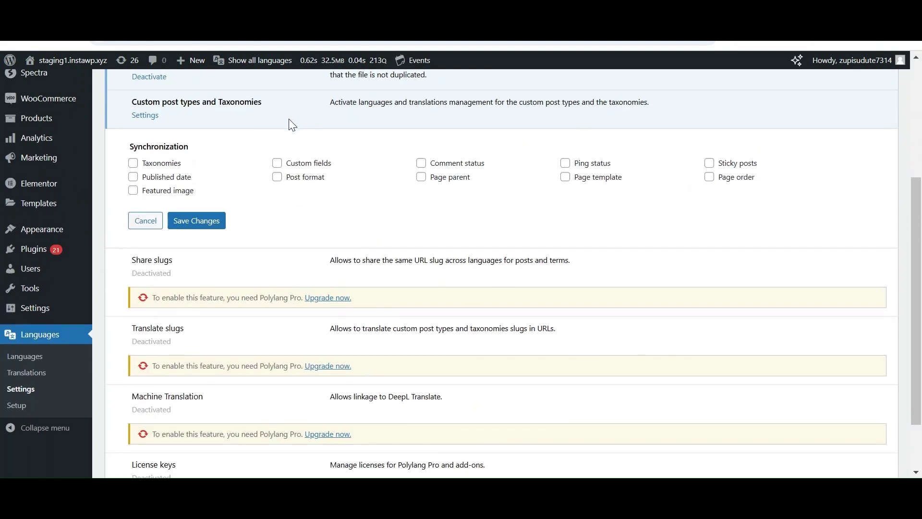
scroll(289, 119, "up", 4)
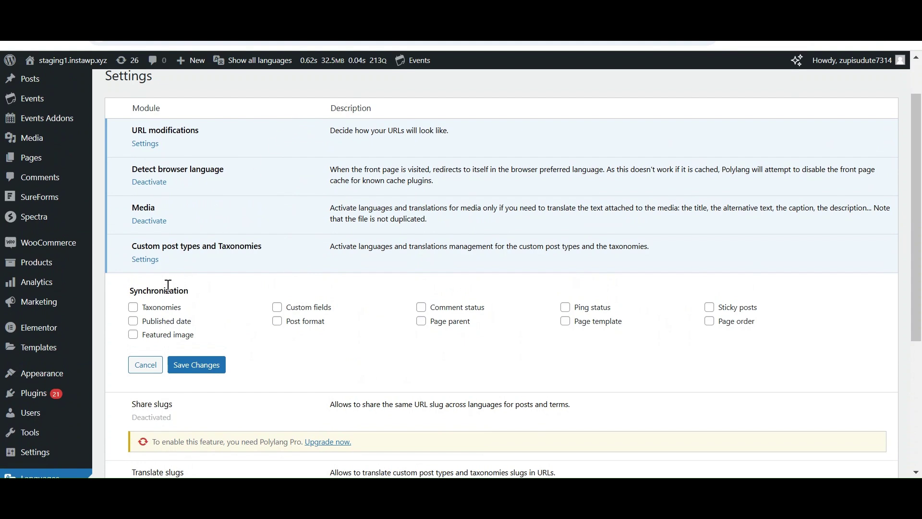
left_click(133, 336)
left_click(193, 368)
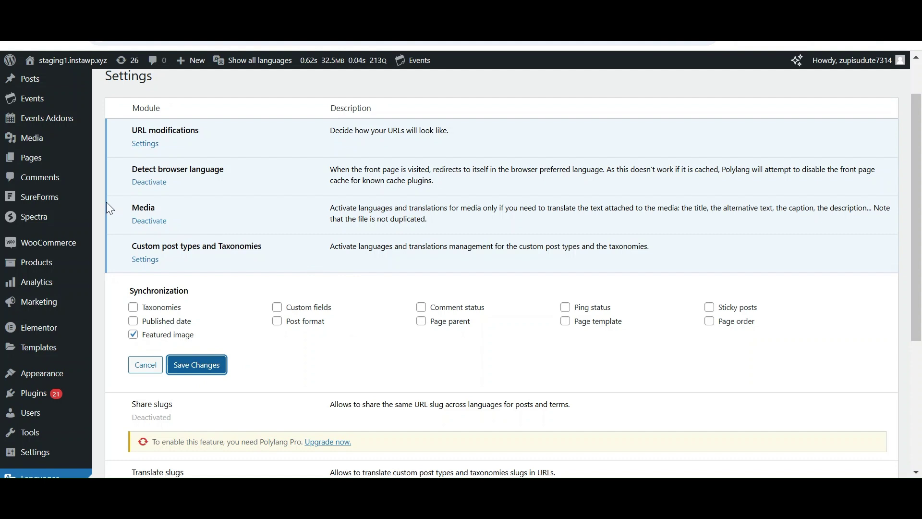
Step: Create and publish an Afrikaans translation of the Home page titled 'Home'
left_click(56, 160)
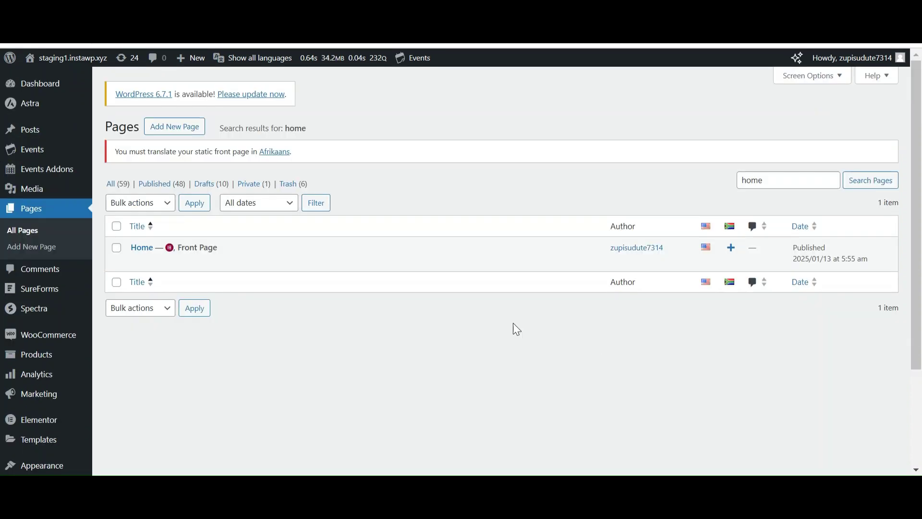
mouse_move(268, 253)
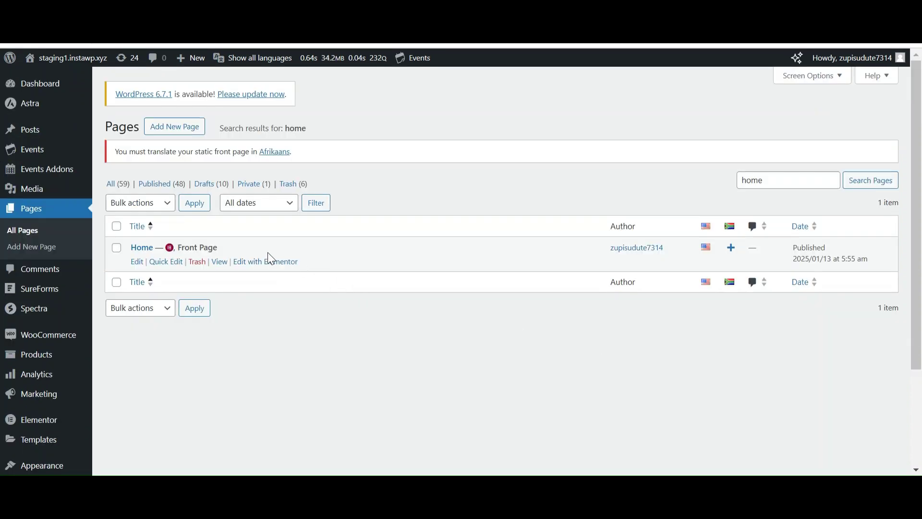
left_click(136, 264)
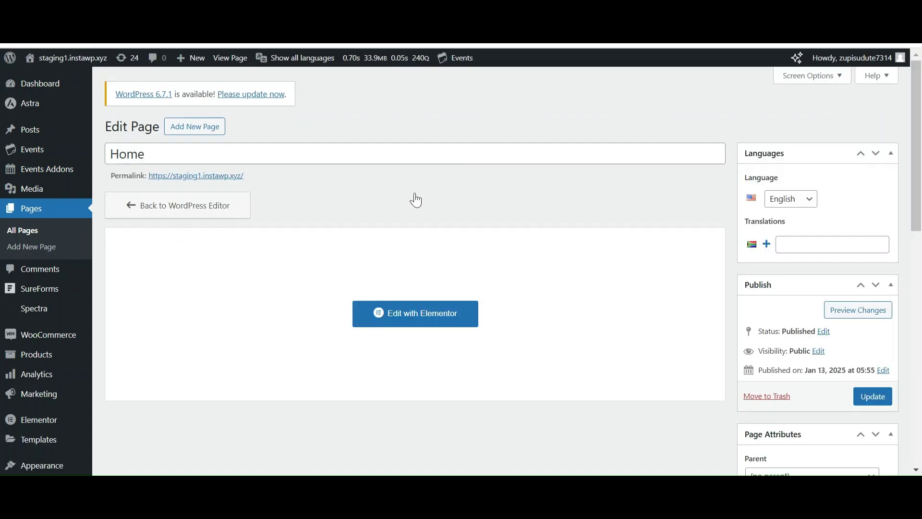
left_click(767, 245)
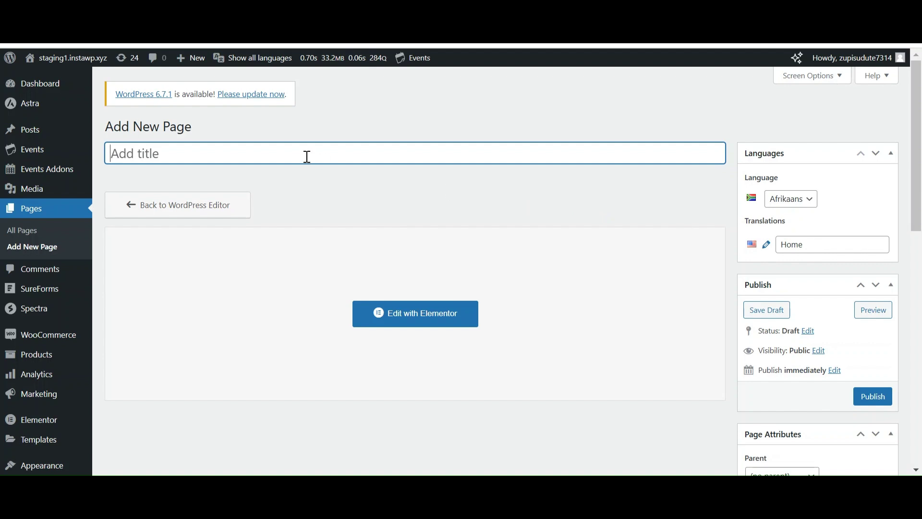
type("Home")
left_click(891, 400)
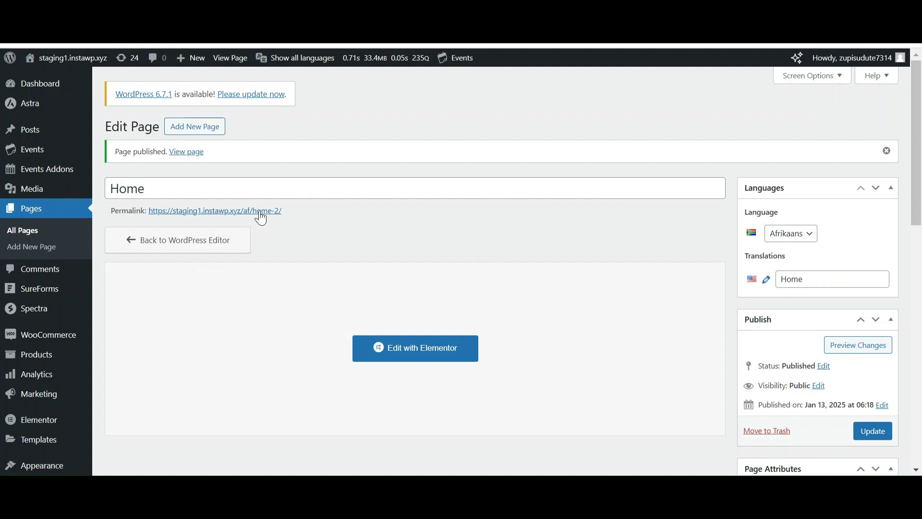
Step: Rename the Afrikaans page to 'Home-Af' and update it
left_click(162, 193)
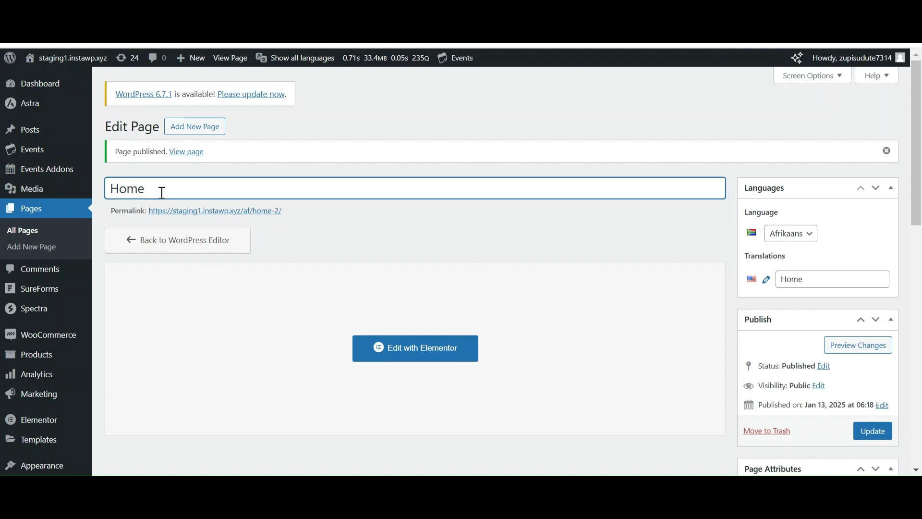
type("-Af")
left_click(865, 429)
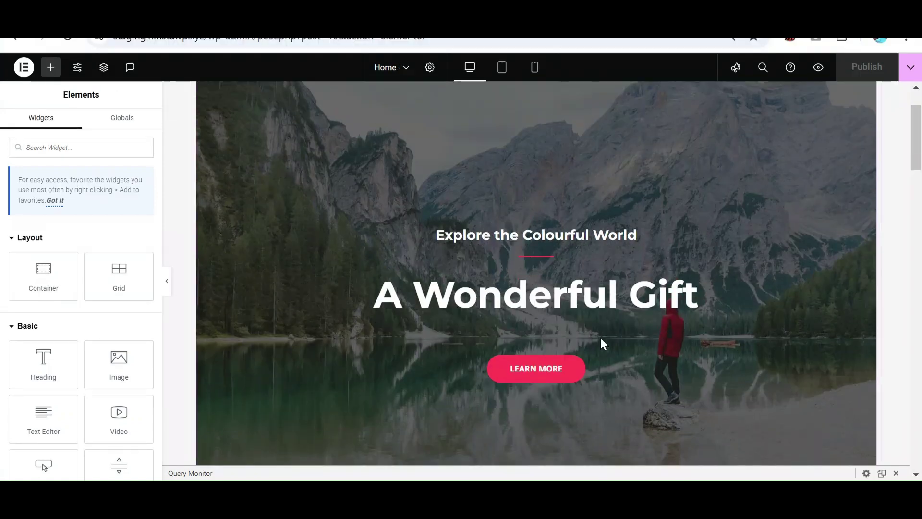
Step: Scroll through the English Home page's hero, events and footer sections and back up
scroll(639, 305, "down", 10)
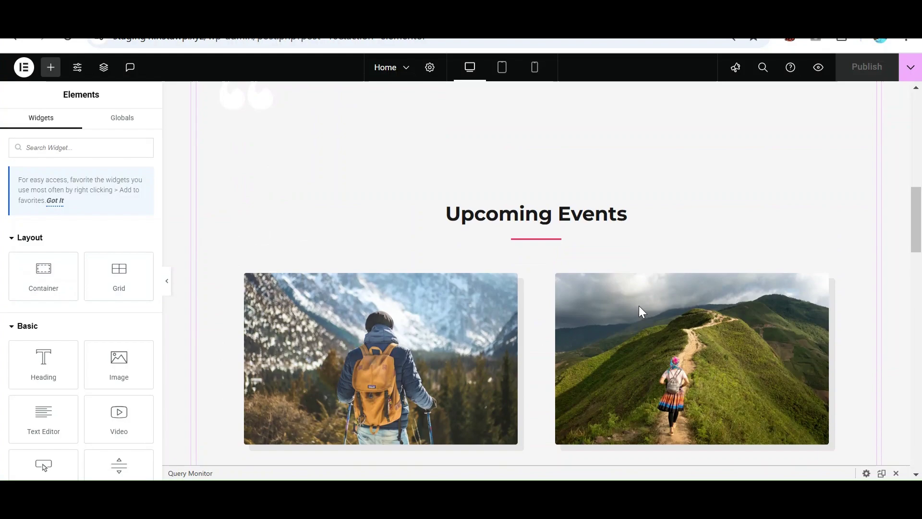
scroll(638, 306, "down", 15)
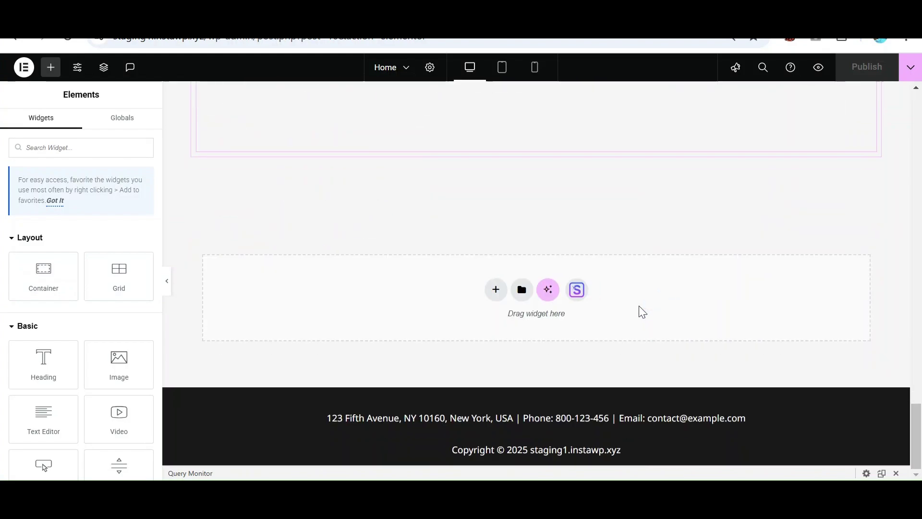
scroll(638, 305, "up", 15)
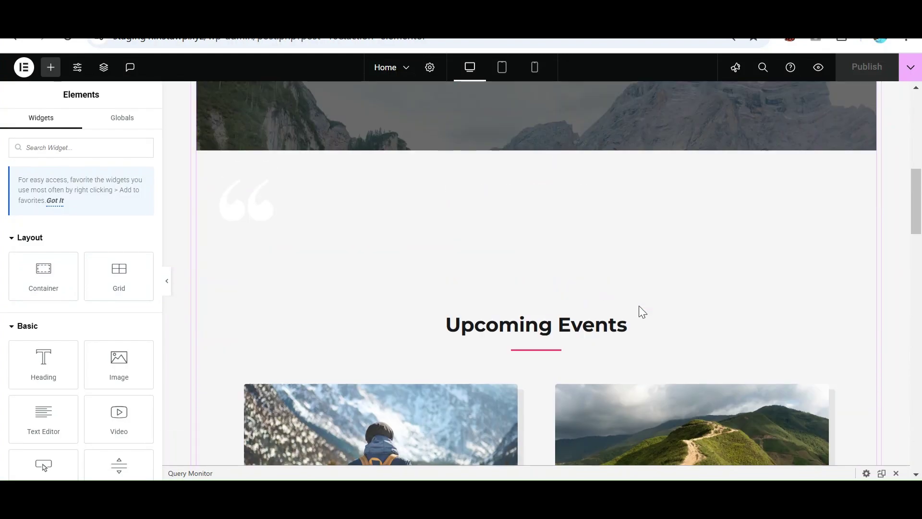
scroll(642, 311, "up", 10)
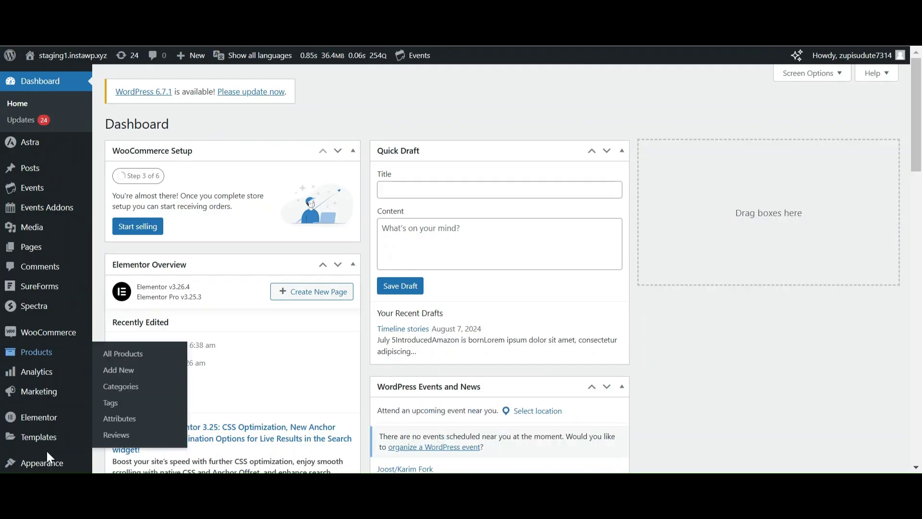
Step: Open the Theme Builder and filter Site Parts to Header, showing Elementor Header #2731
mouse_move(50, 437)
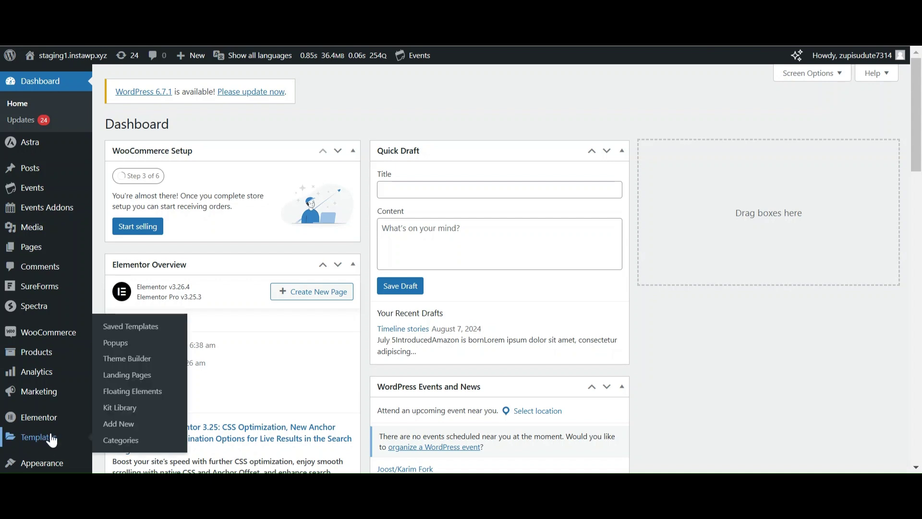
left_click(147, 361)
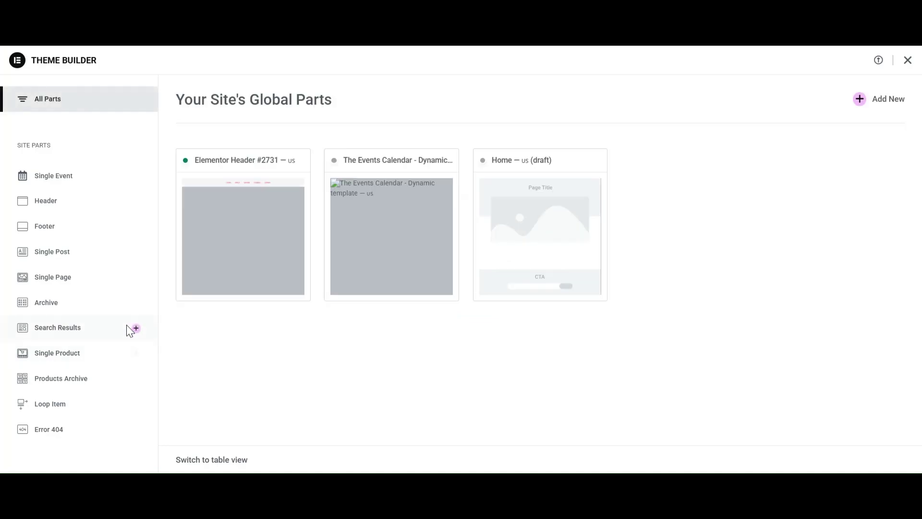
left_click(65, 202)
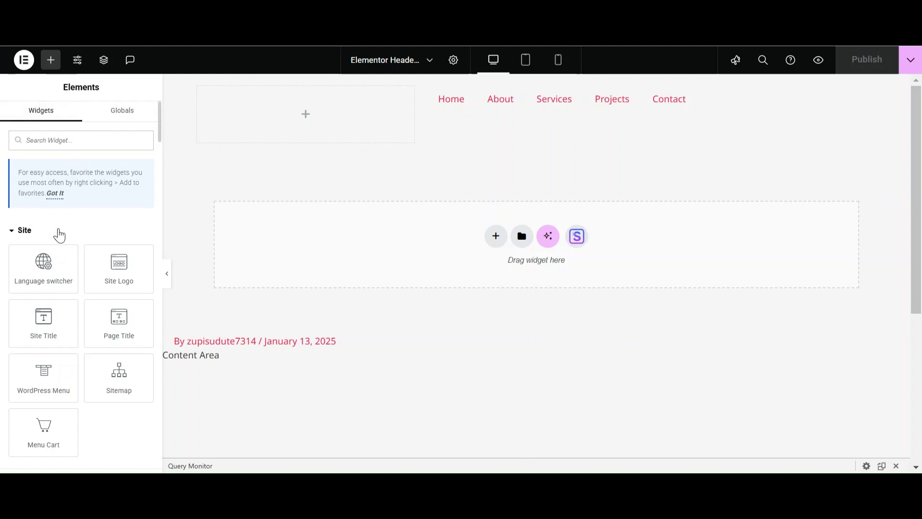
Step: Add a right-aligned, dropdown-layout Language switcher with narrower width under the header menu, and publish
left_click_drag(58, 267, 847, 97)
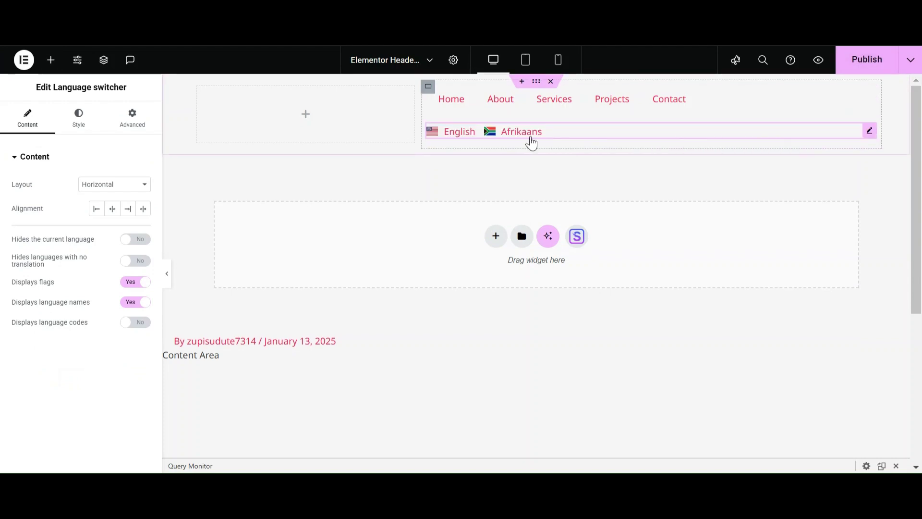
left_click(112, 210)
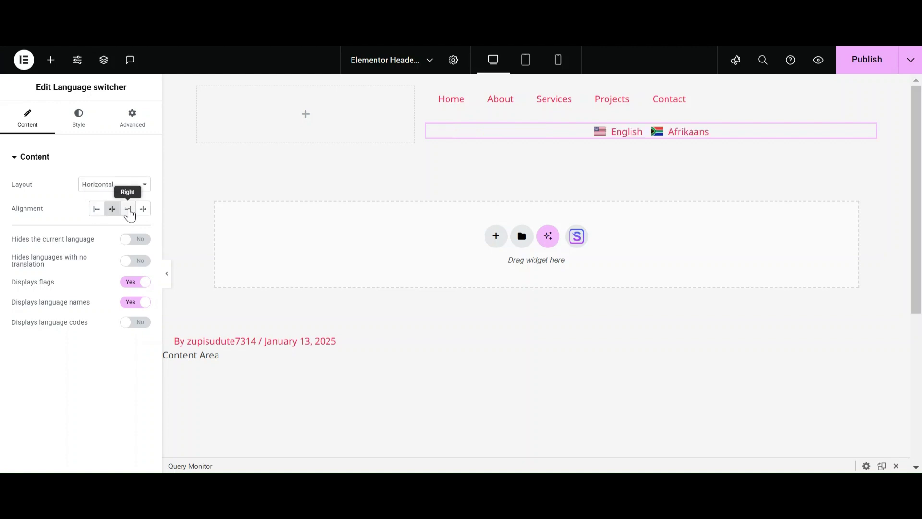
left_click(129, 209)
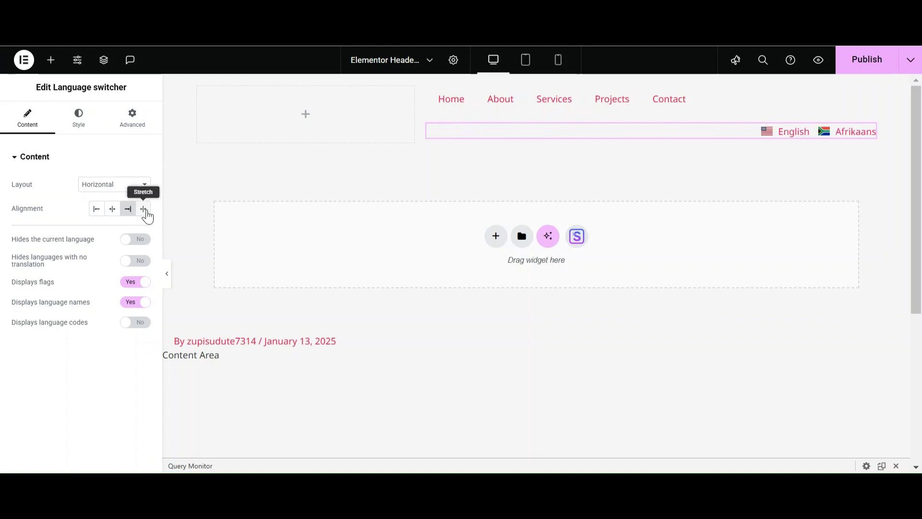
left_click(114, 186)
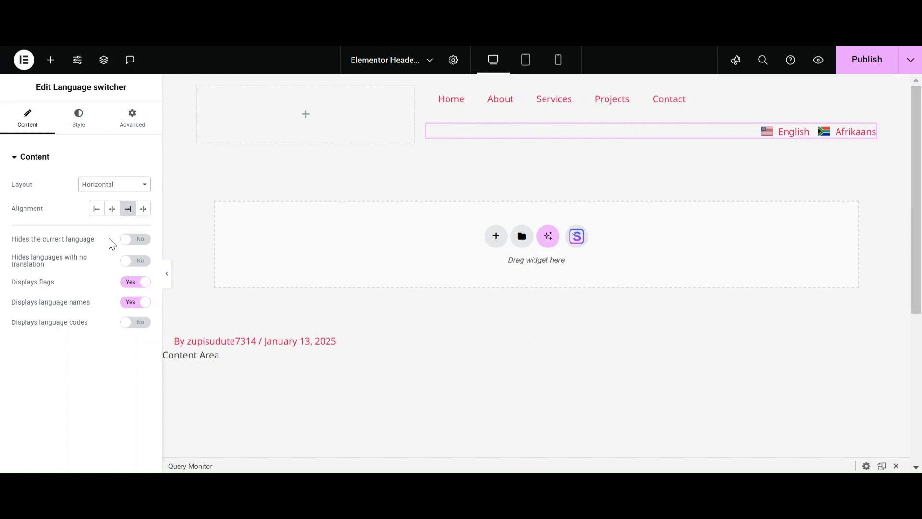
left_click(112, 245)
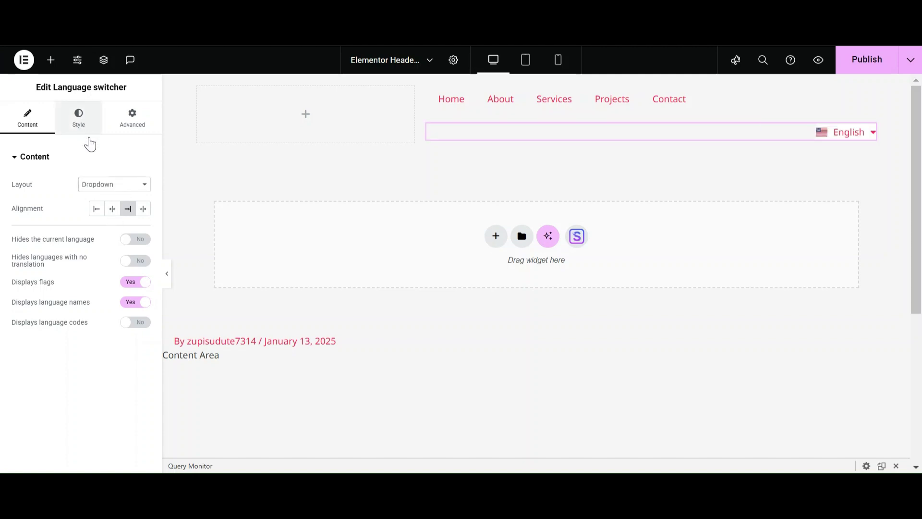
left_click_drag(877, 131, 790, 134)
left_click(876, 62)
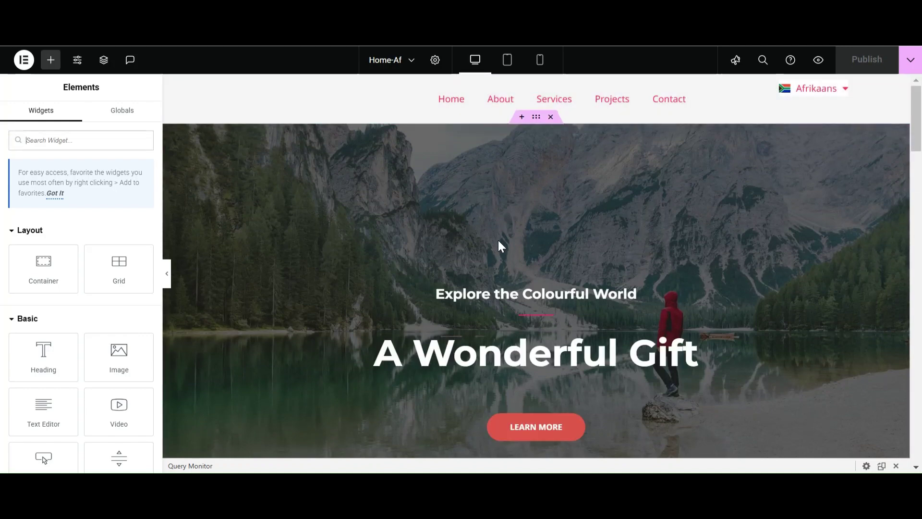
Step: Replace the smaller hero heading with its Afrikaans translation 'Verken die kleurvolle wêreld'
scroll(533, 266, "down", 2)
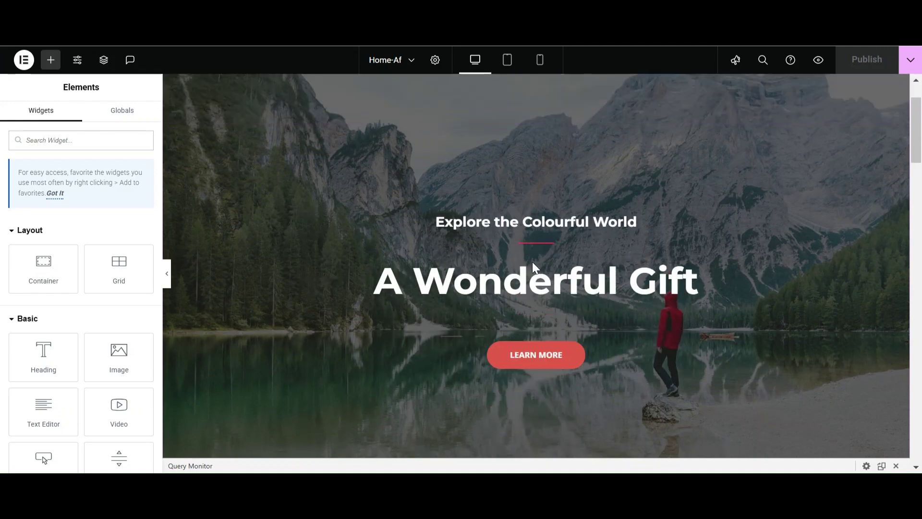
left_click(594, 229)
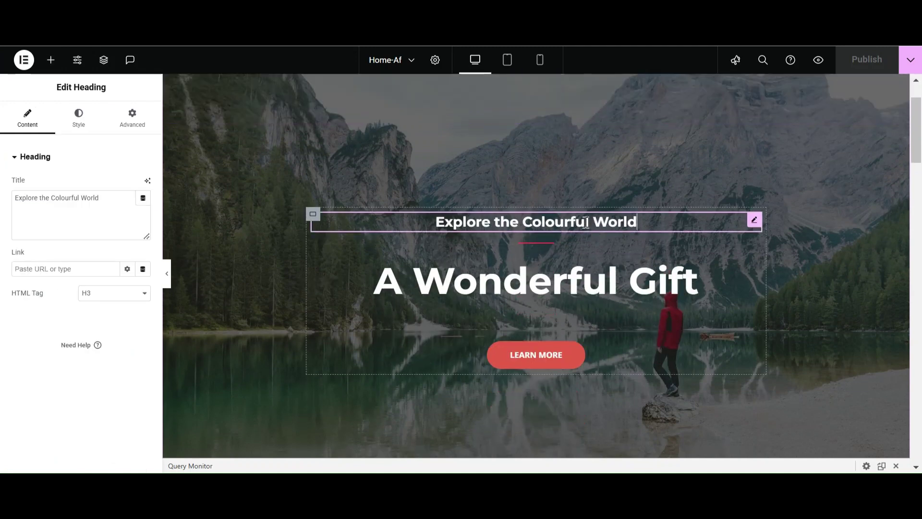
triple_click(586, 222)
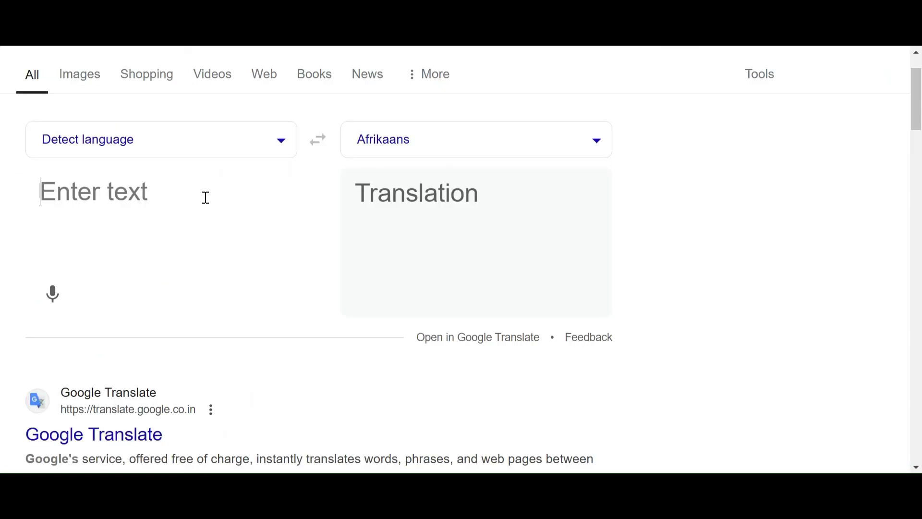
type("Explore the Colourful World")
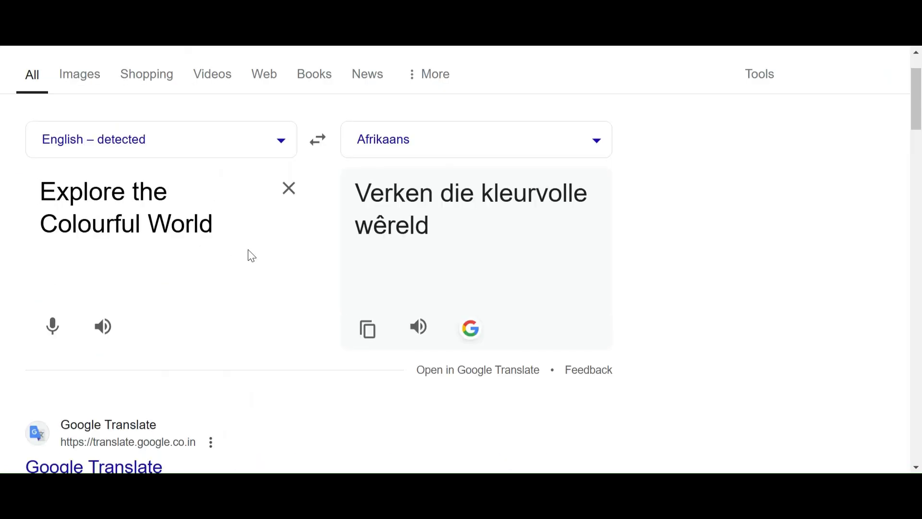
left_click_drag(434, 236, 356, 209)
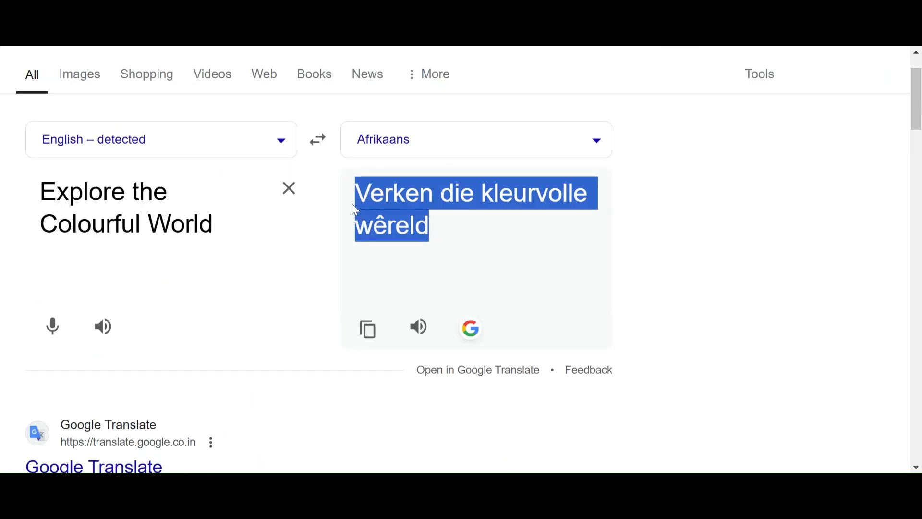
left_click(368, 330)
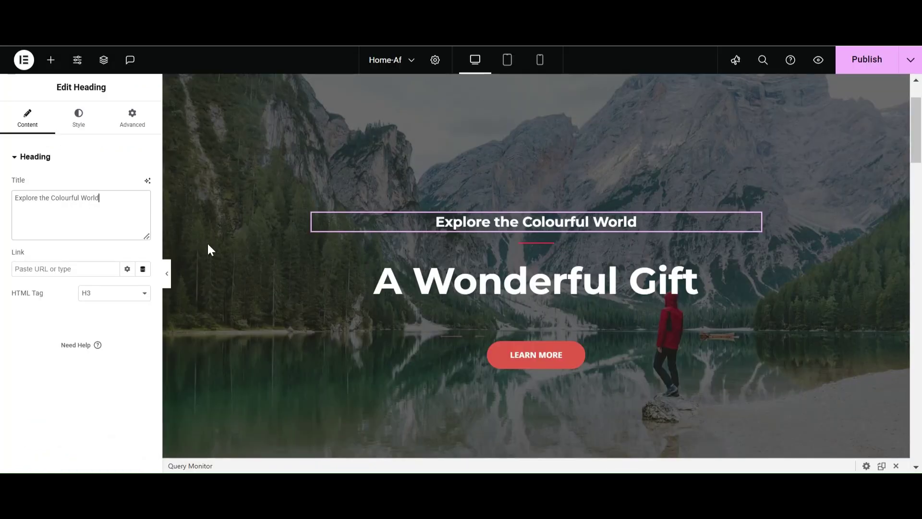
key("ctrl+a")
key("ctrl+v")
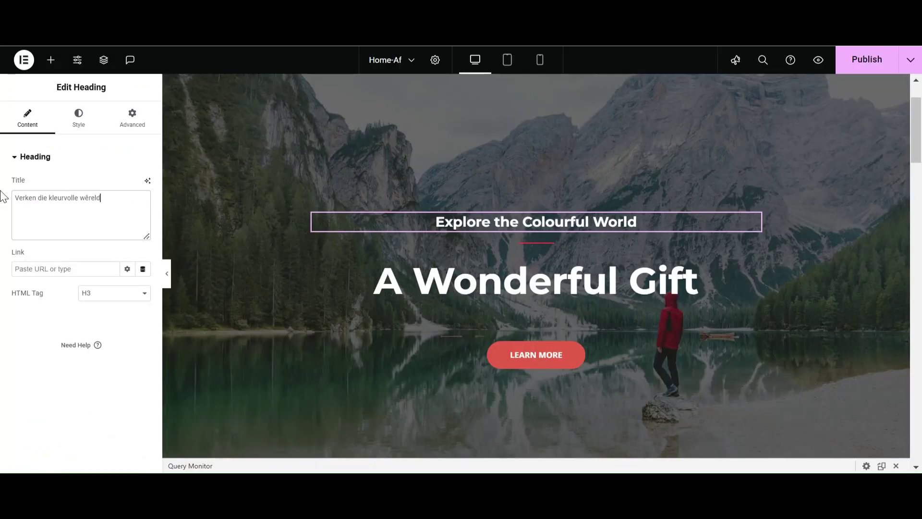
Step: Replace the main hero heading with 'n Wonderlike Geskenk and publish the page
triple_click(589, 280)
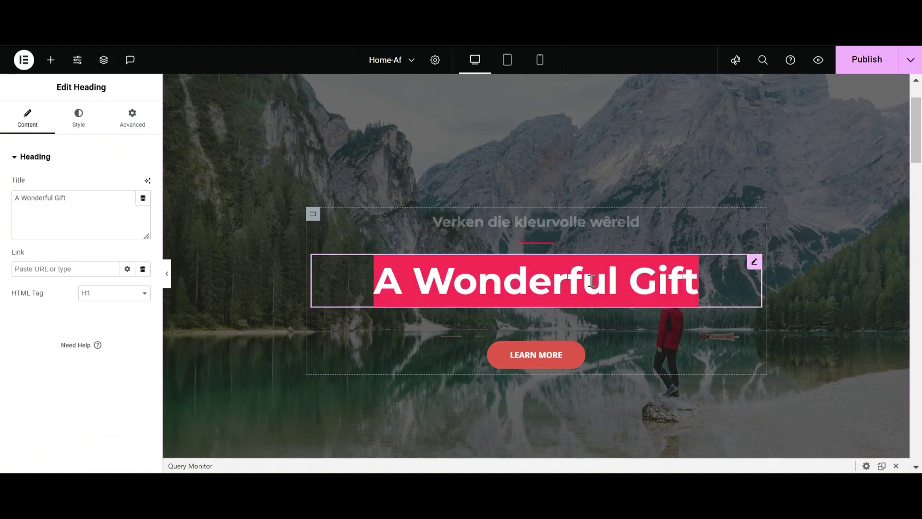
key("ctrl+Tab")
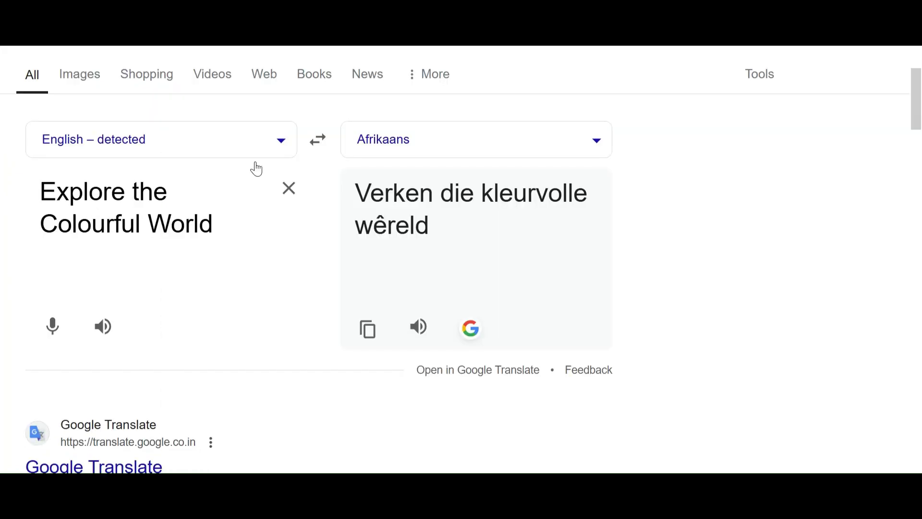
left_click(288, 188)
key("ctrl+v")
left_click(366, 293)
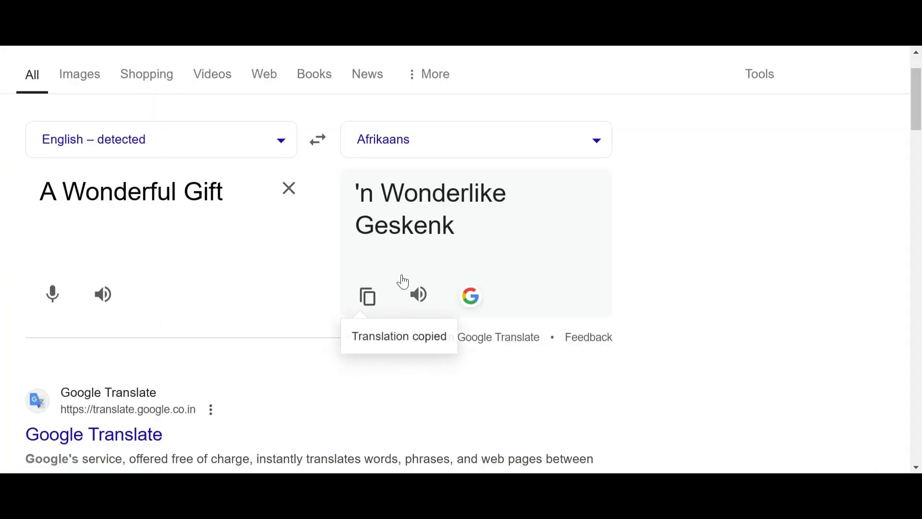
key("ctrl+Tab")
triple_click(523, 278)
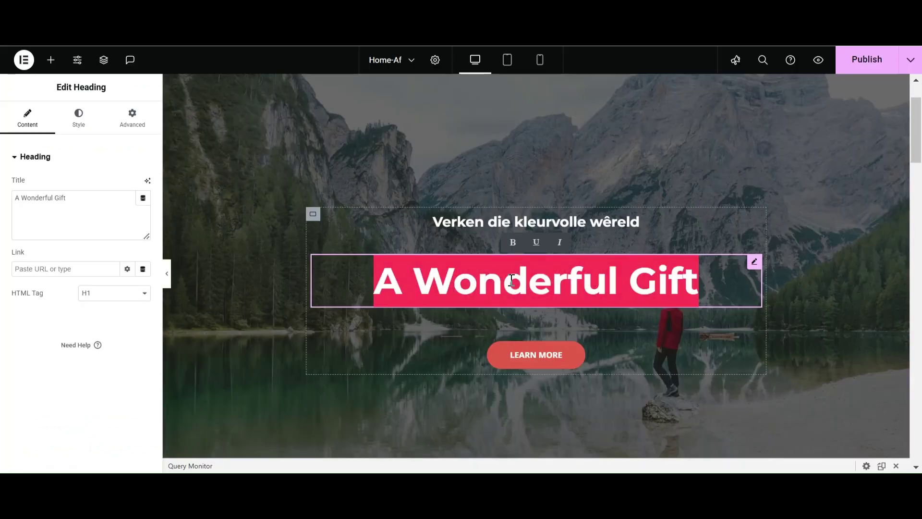
key("ctrl+v")
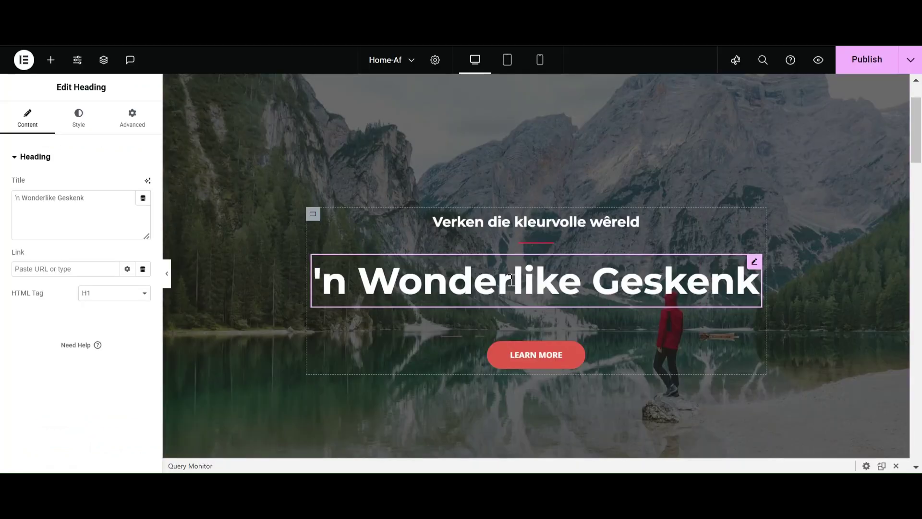
left_click(866, 67)
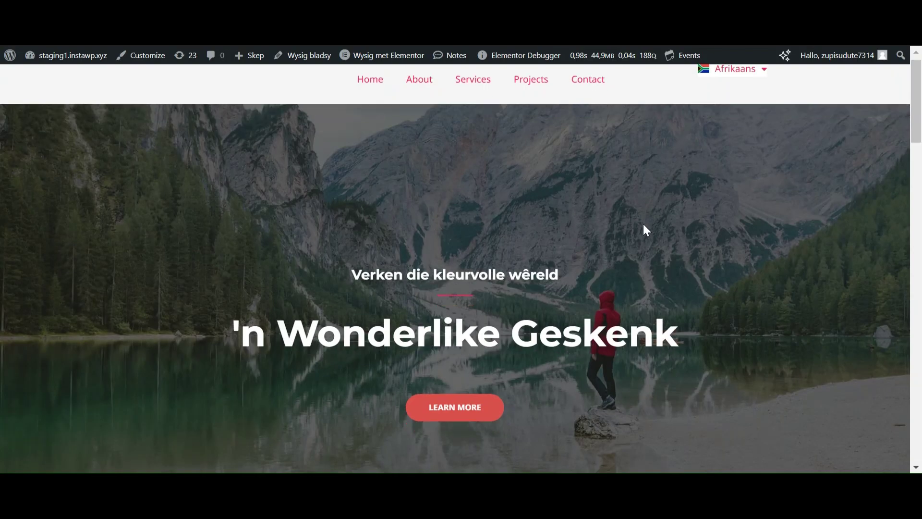
Step: Scroll the live Home-Af page to check the translated headings and Afrikaans switcher
scroll(644, 223, "down", 7)
scroll(644, 230, "up", 7)
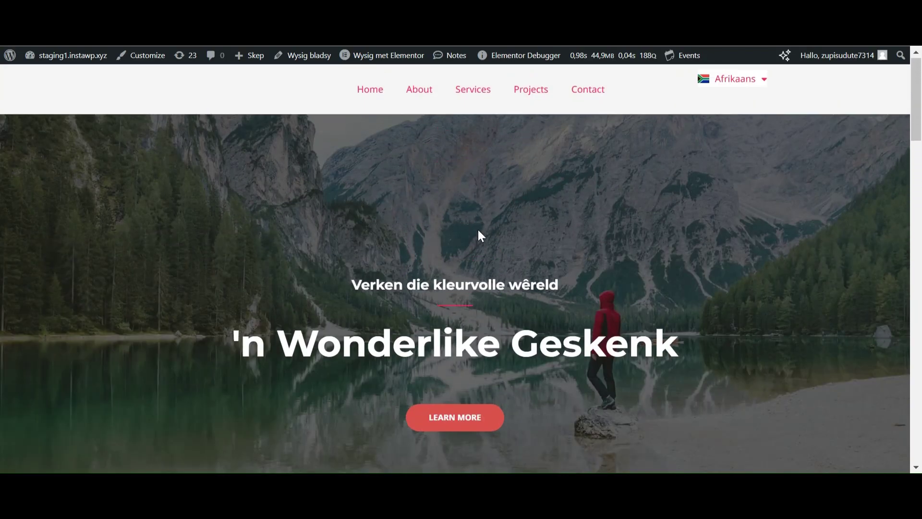